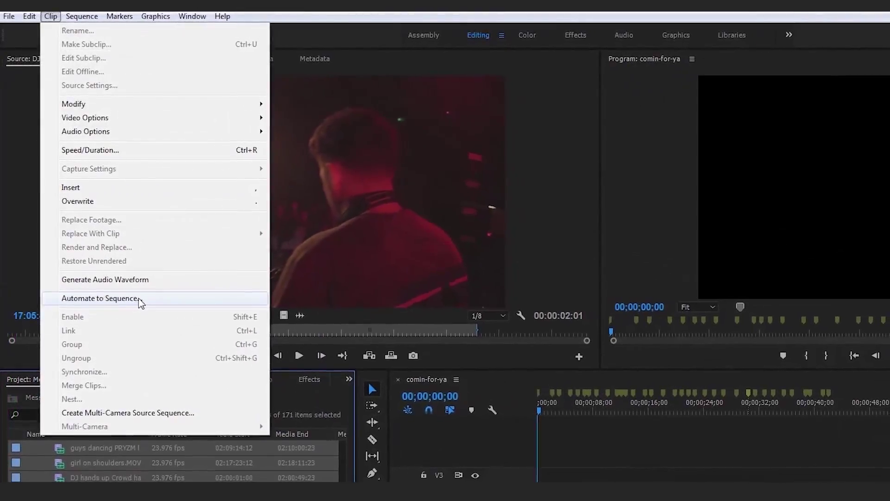
# Place the Example Clip from the Project panel onto V1 and A1 of the Backing Track timeline
pyautogui.click(139, 302)
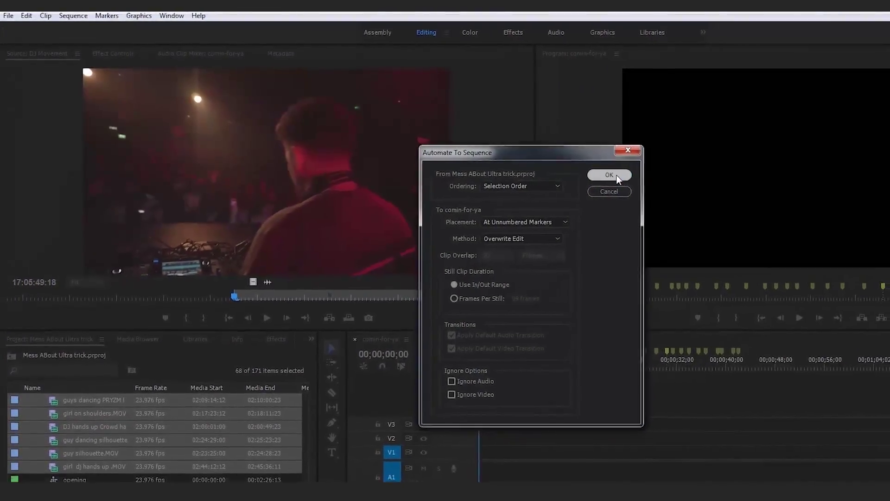
pyautogui.click(609, 175)
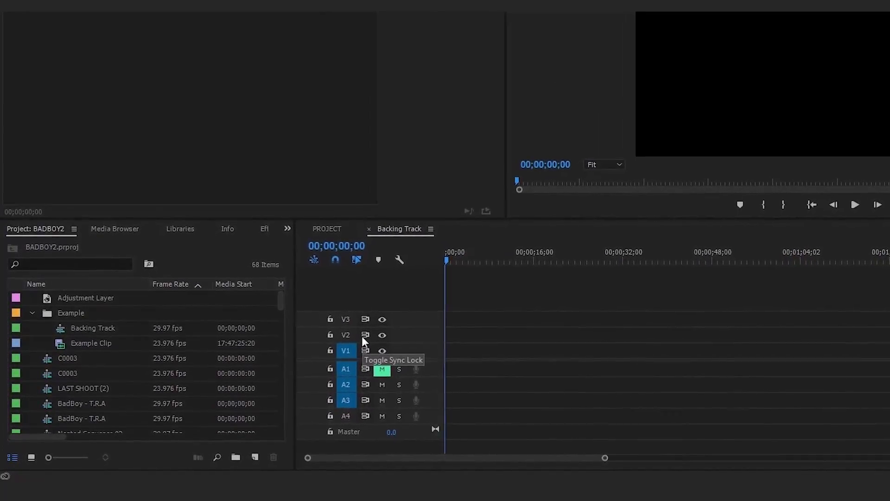
pyautogui.click(45, 345)
pyautogui.scroll(-3, 111, 362)
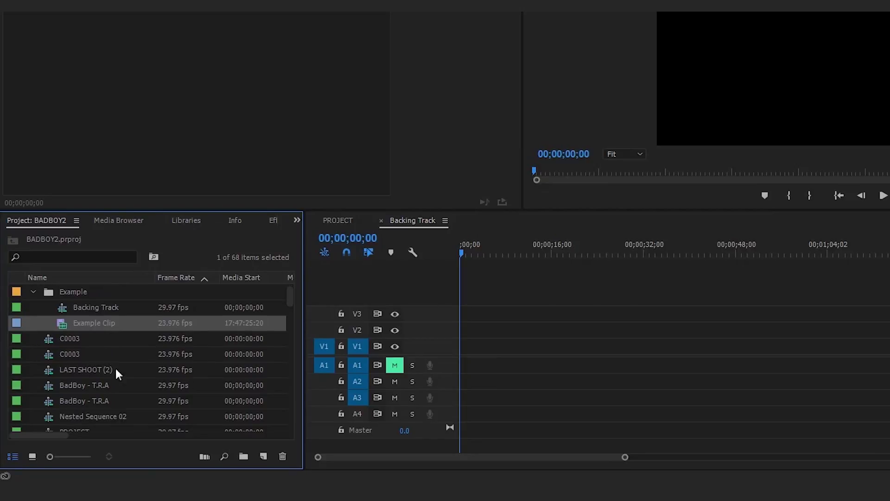
pyautogui.scroll(3, 107, 371)
pyautogui.moveTo(51, 336); pyautogui.dragTo(459, 366)
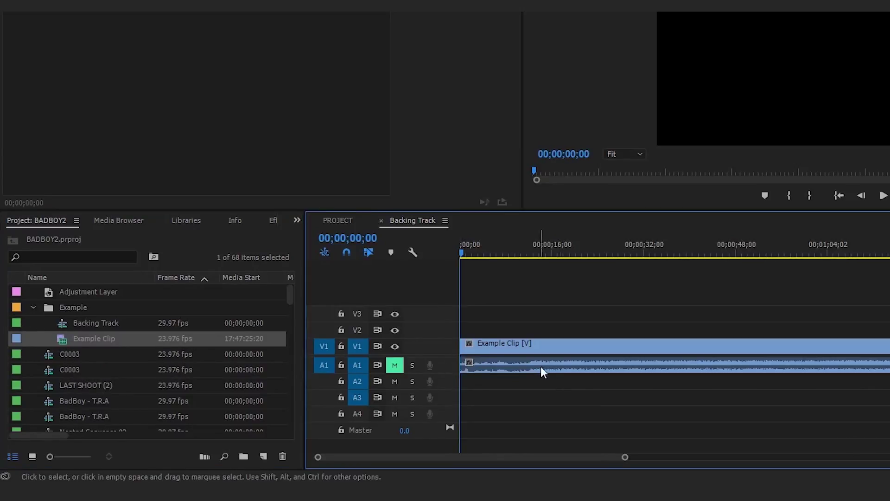
# Add the music mp3 to track A2 beneath the Example Clip
pyautogui.scroll(-5, 154, 383)
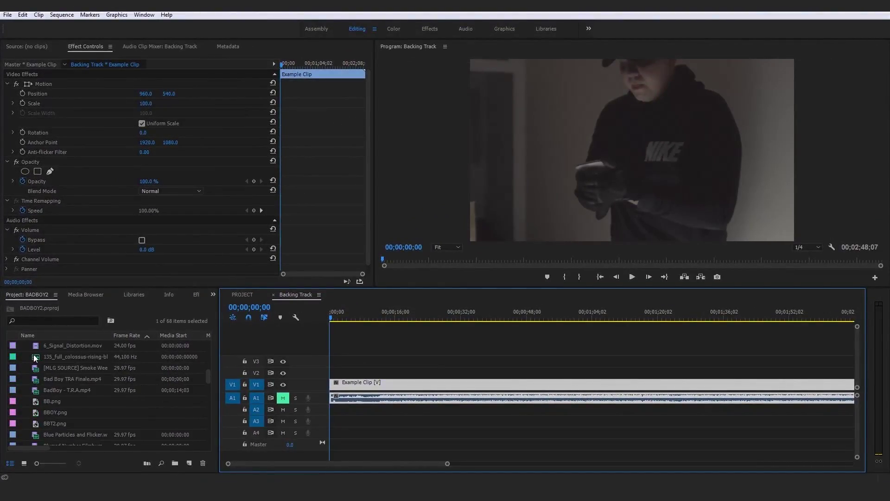
pyautogui.scroll(-5, 42, 366)
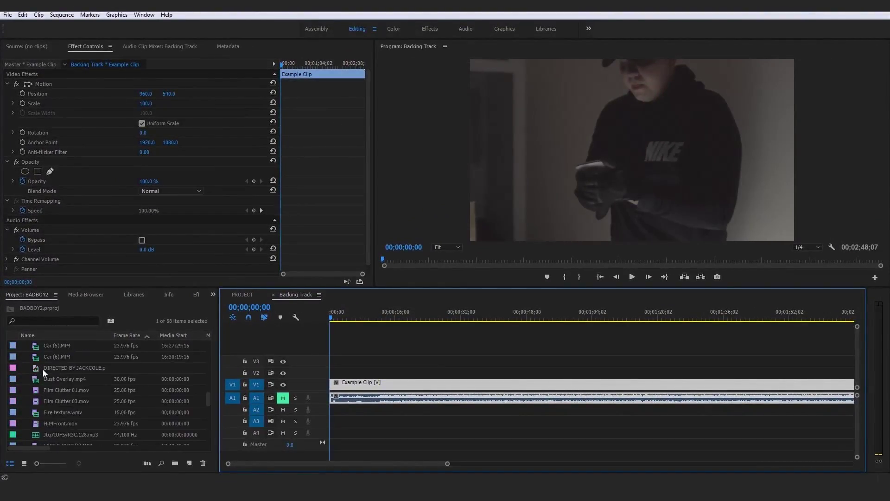
pyautogui.scroll(-3, 43, 369)
pyautogui.click(41, 403)
pyautogui.moveTo(39, 404); pyautogui.dragTo(343, 410)
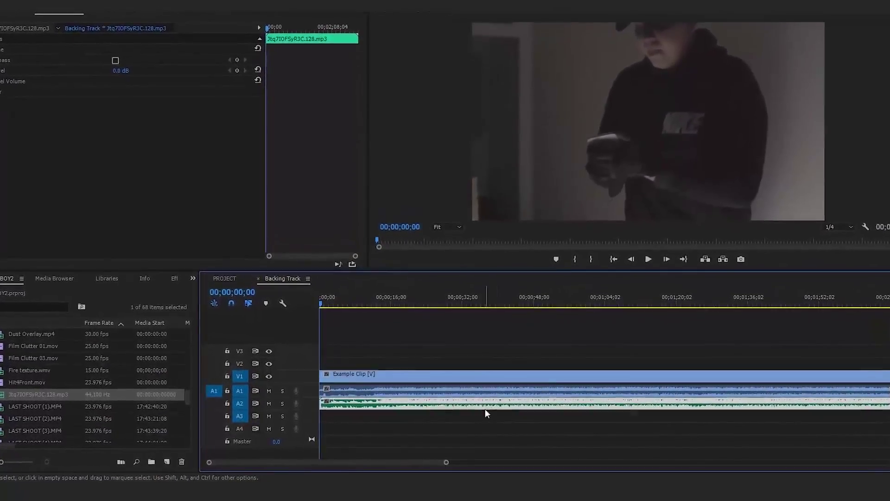
# Mute the A2 music track so only the Example Clip audio plays
pyautogui.click(504, 395)
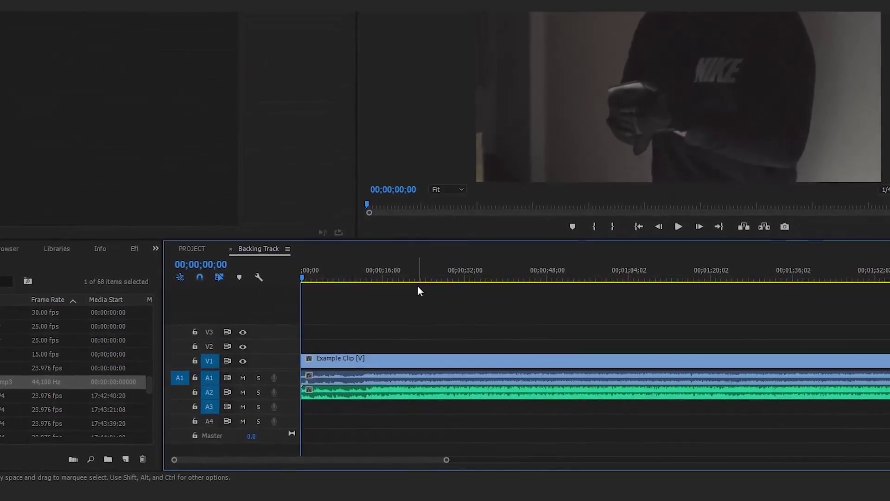
pyautogui.click(418, 290)
pyautogui.click(430, 394)
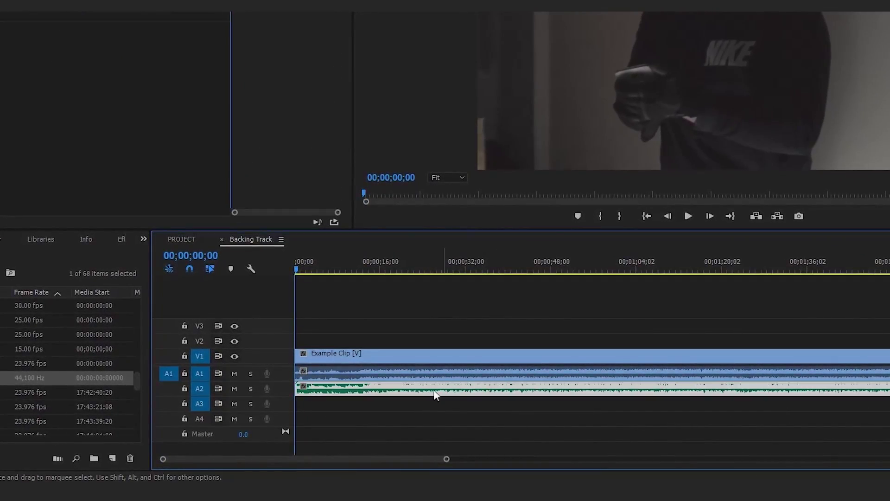
pyautogui.click(415, 376)
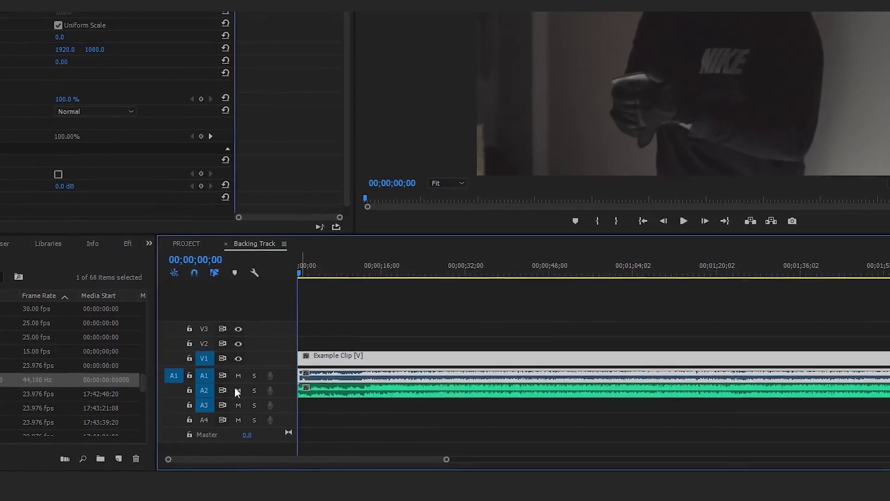
pyautogui.click(234, 388)
# Preview the opening seconds of the sequence, then scrub ahead to the sync point
pyautogui.click(382, 389)
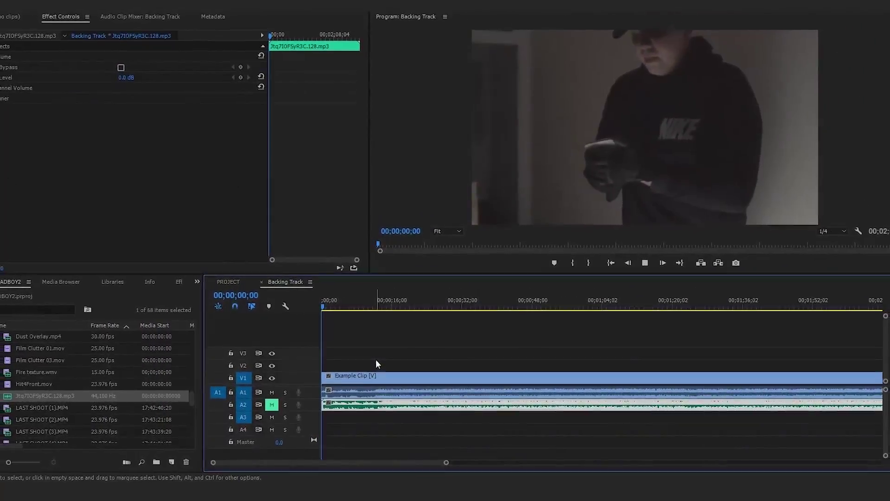
pyautogui.press('space')
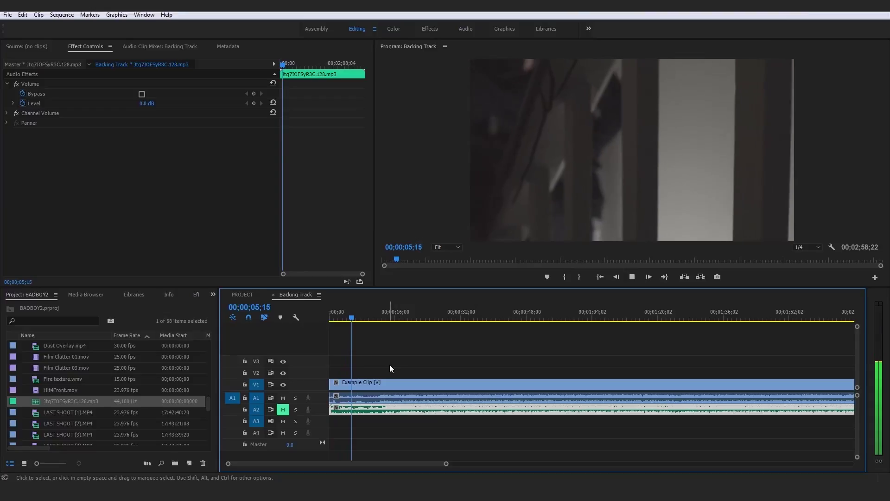
pyautogui.press('space')
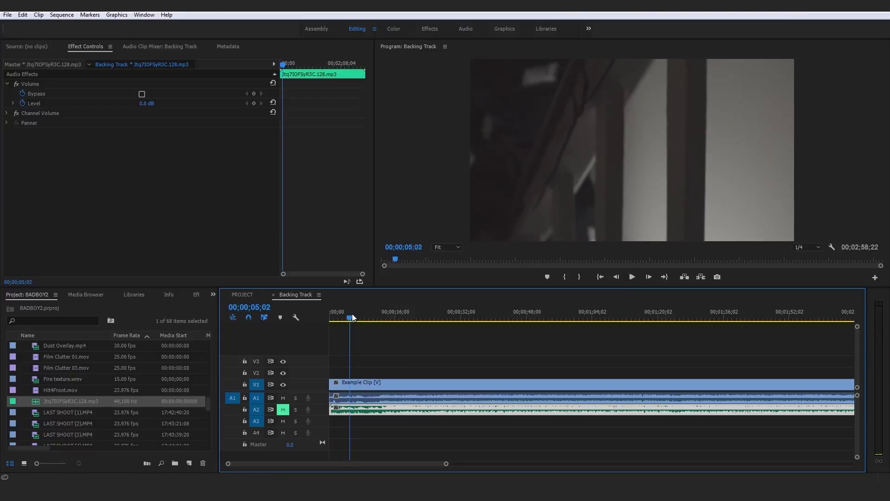
pyautogui.moveTo(352, 318); pyautogui.dragTo(369, 317)
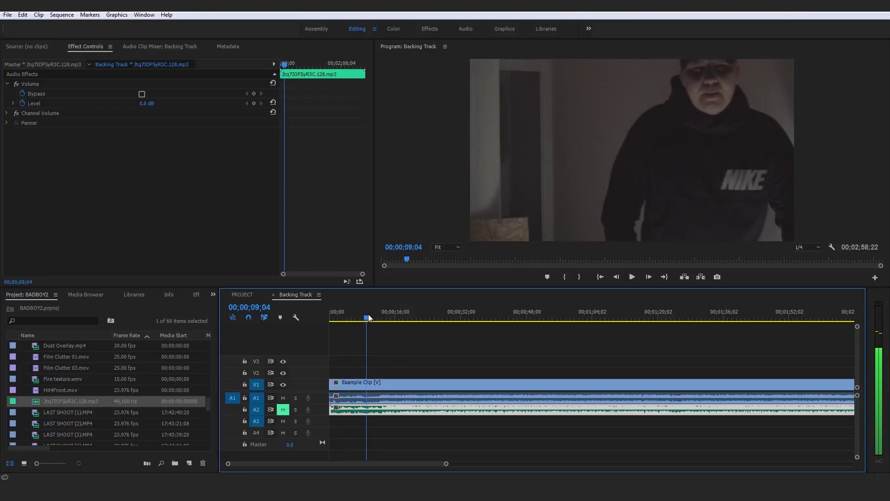
# Play back the newly synced section where Example Clip starts at 00;00;09;04
pyautogui.click(363, 386)
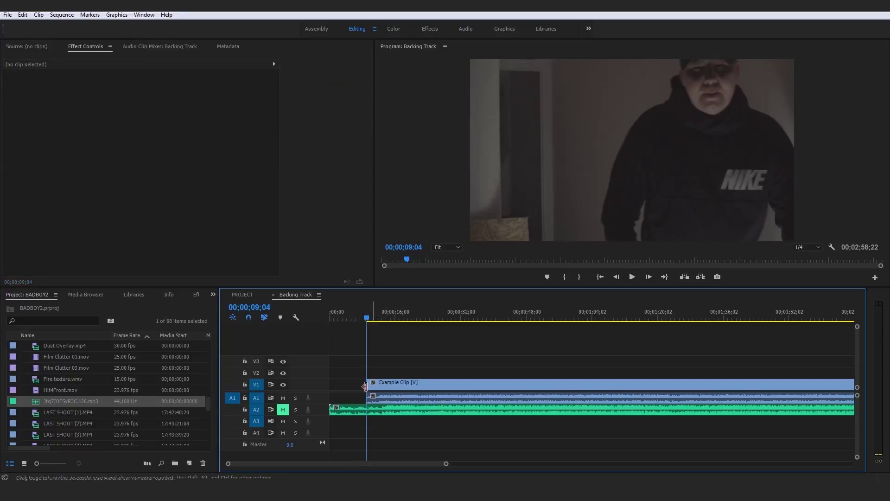
pyautogui.click(373, 399)
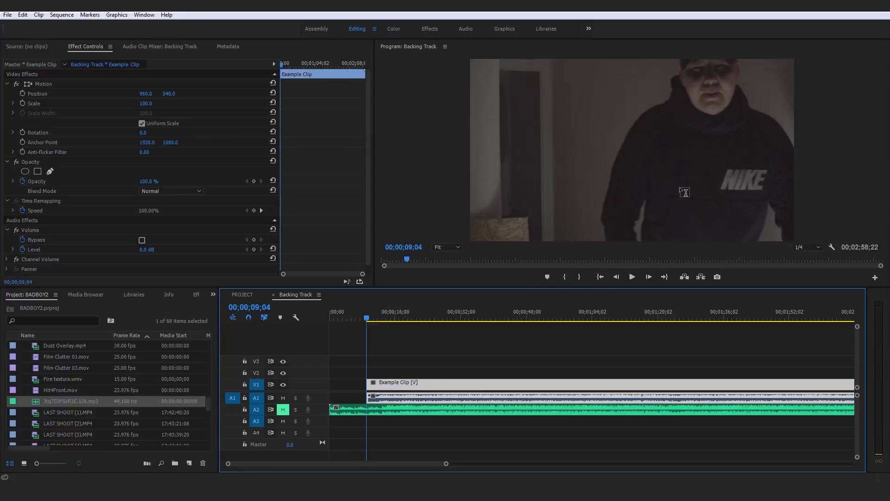
pyautogui.press('space')
pyautogui.click(582, 370)
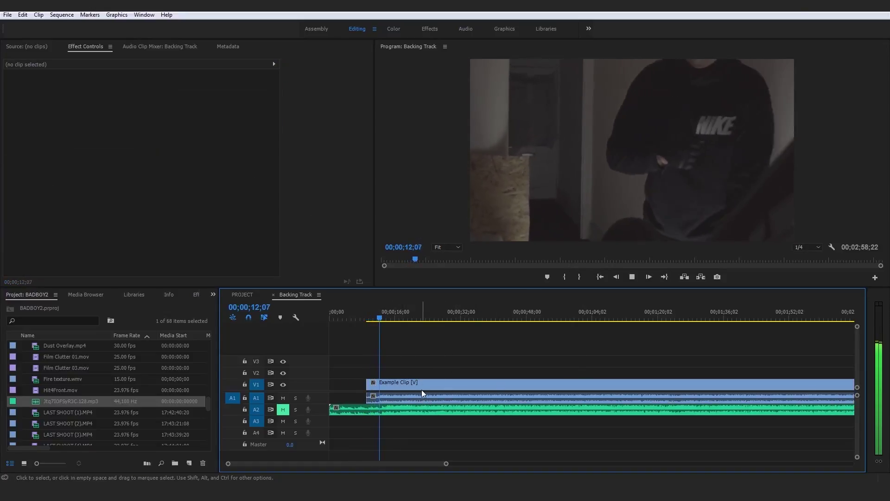
pyautogui.press('space')
# Set Example Clip to frame size (Scale 50) and return the playhead to 09;04
pyautogui.click(433, 384)
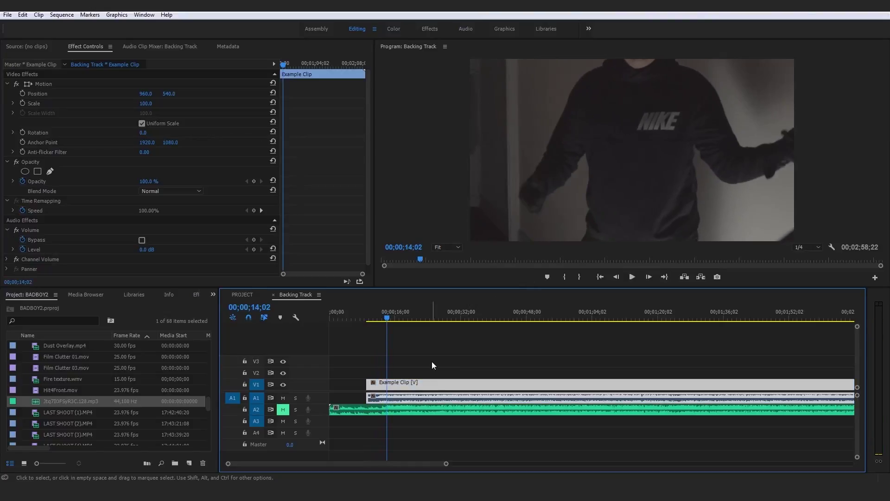
pyautogui.rightClick(455, 388)
pyautogui.click(522, 373)
pyautogui.moveTo(378, 318); pyautogui.dragTo(366, 319)
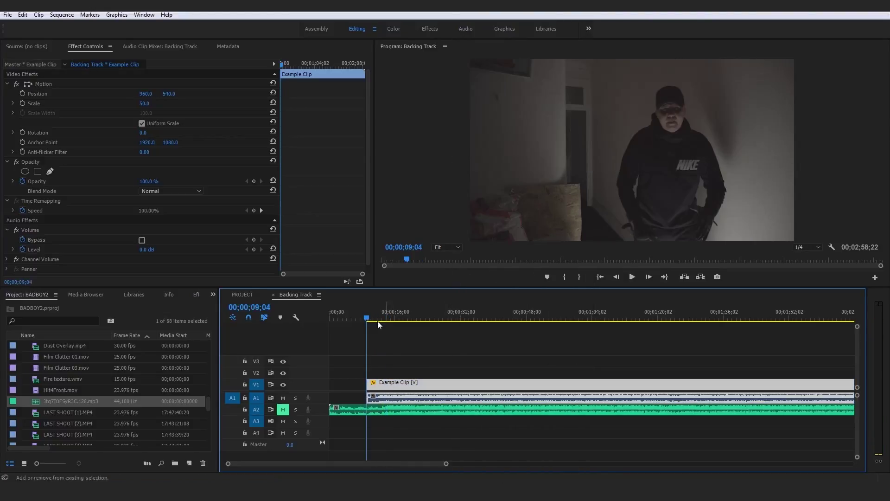
pyautogui.click(453, 455)
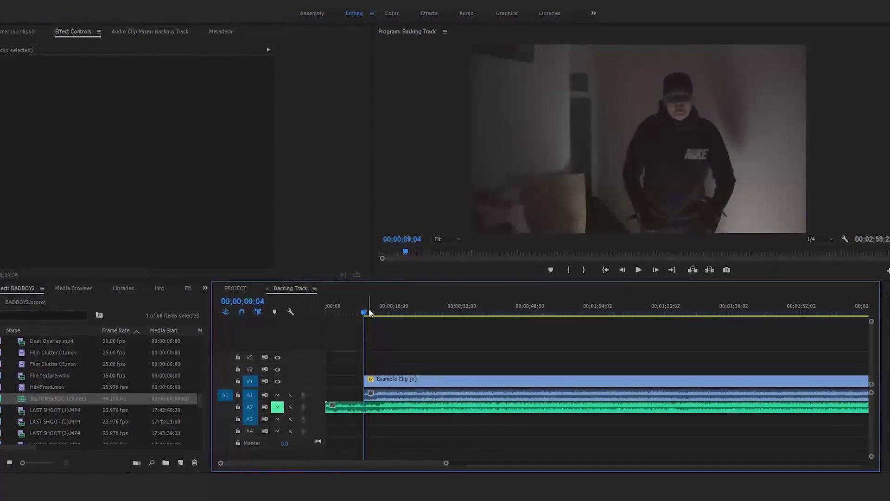
# Expand the audio tracks to compare waveforms and unmute the backing track on A2
pyautogui.moveTo(369, 313); pyautogui.dragTo(376, 304)
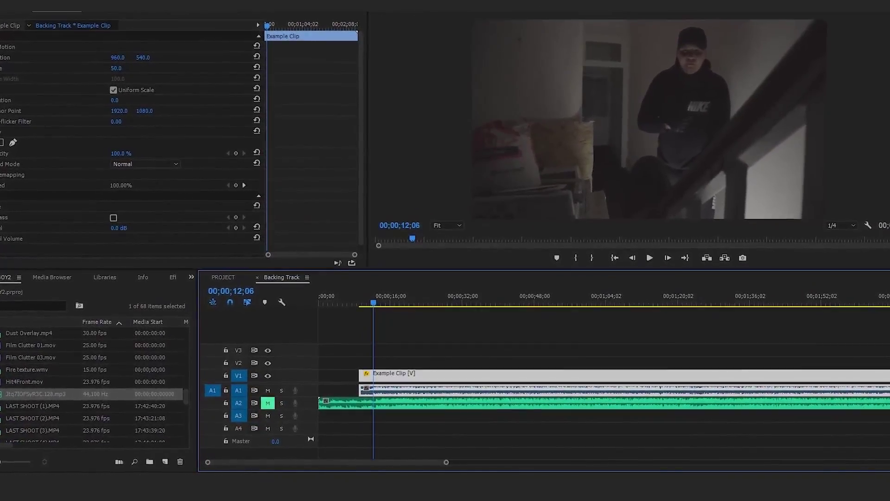
pyautogui.hotkey('alt', '=')
pyautogui.hotkey('alt', '-')
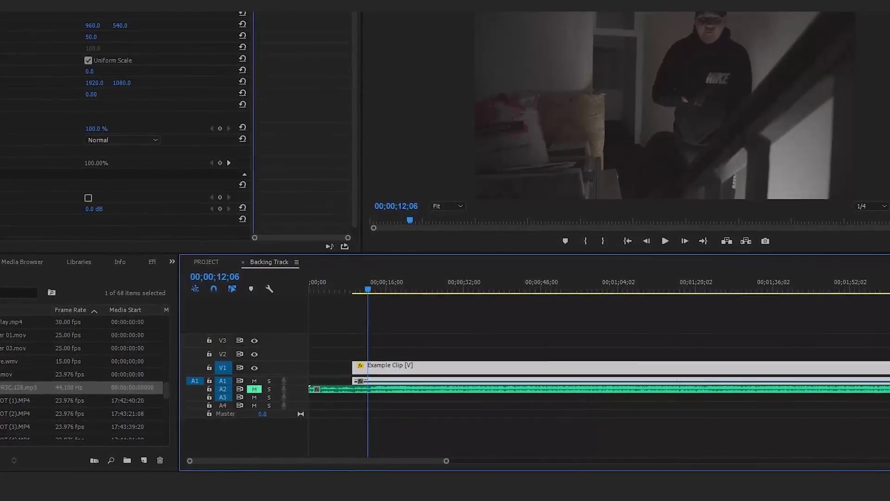
pyautogui.hotkey('alt', '=')
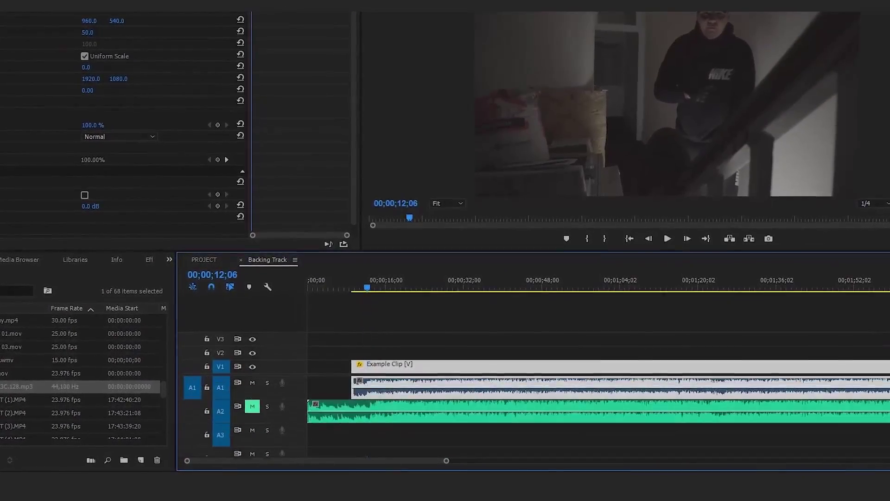
pyautogui.click(539, 339)
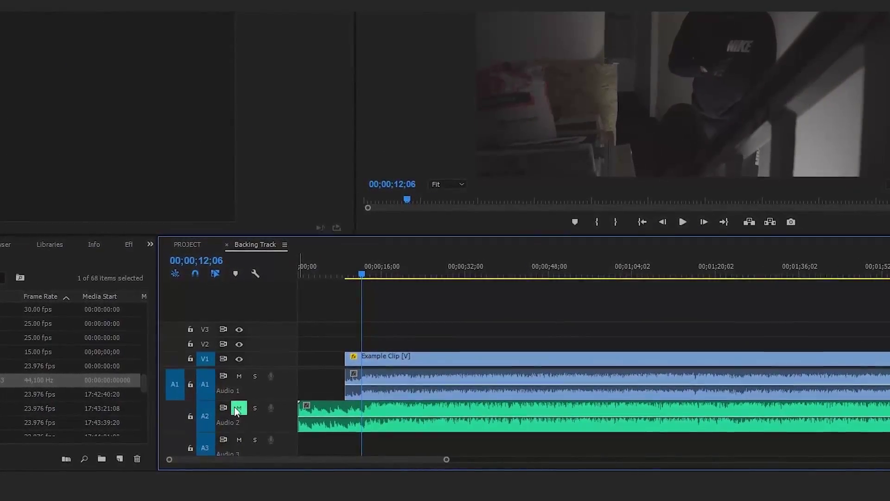
pyautogui.click(238, 409)
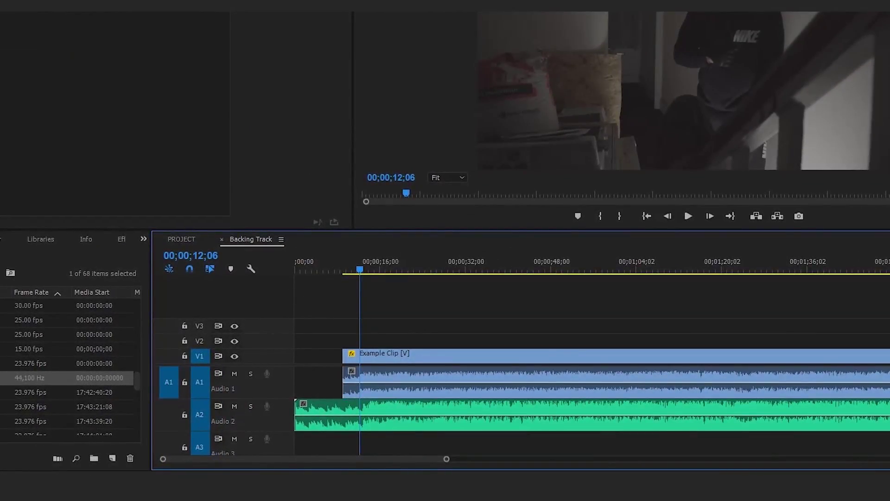
# Collapse the audio tracks and zoom the timeline out to reveal LAST SHOOT
pyautogui.hotkey('alt', '-')
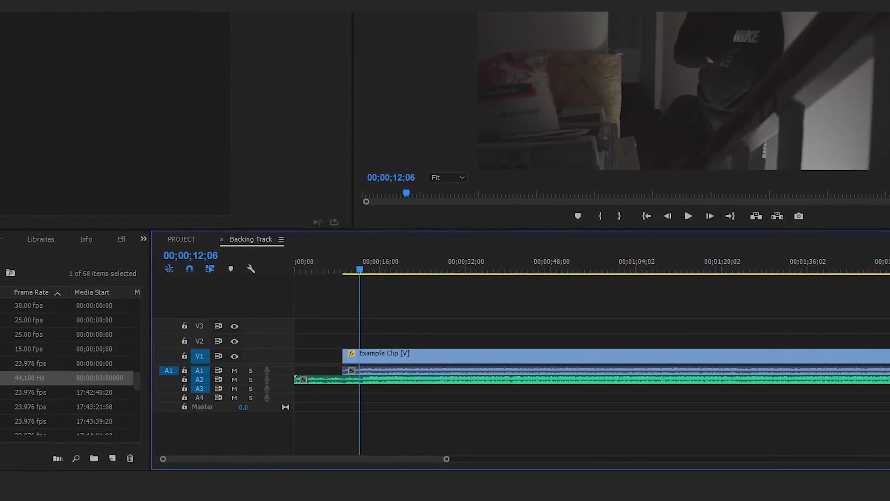
pyautogui.click(448, 393)
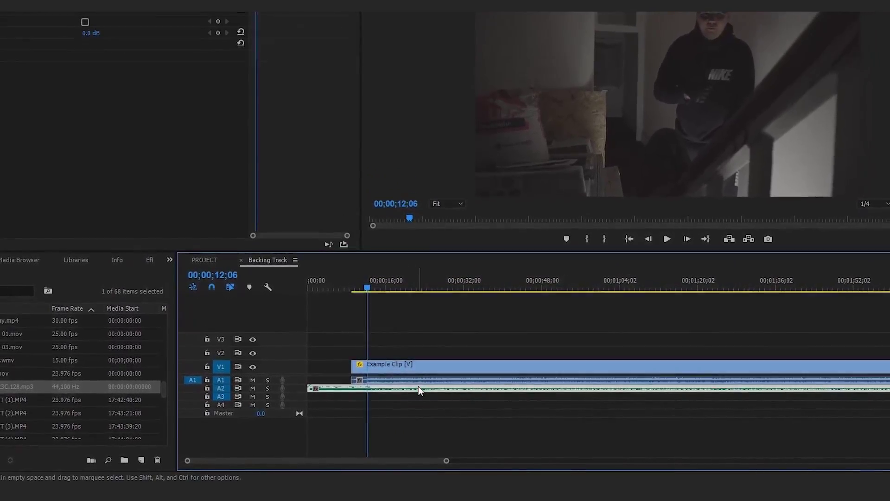
pyautogui.click(478, 369)
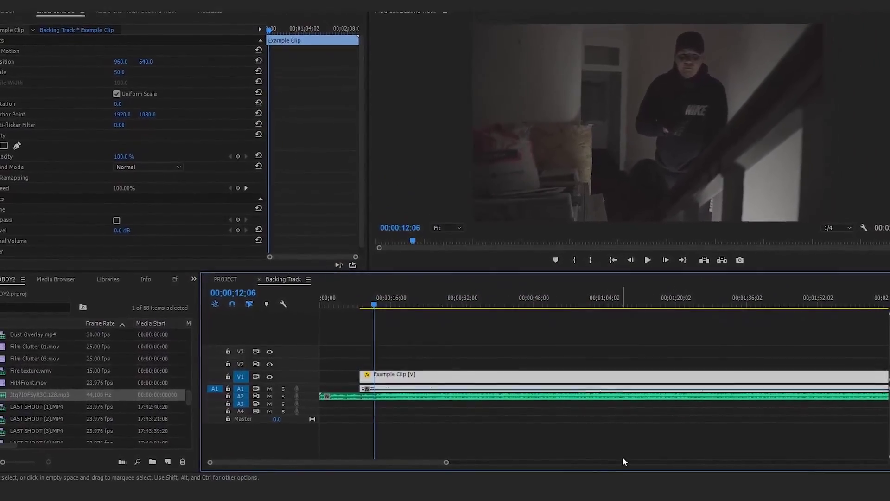
pyautogui.moveTo(446, 462); pyautogui.dragTo(584, 463)
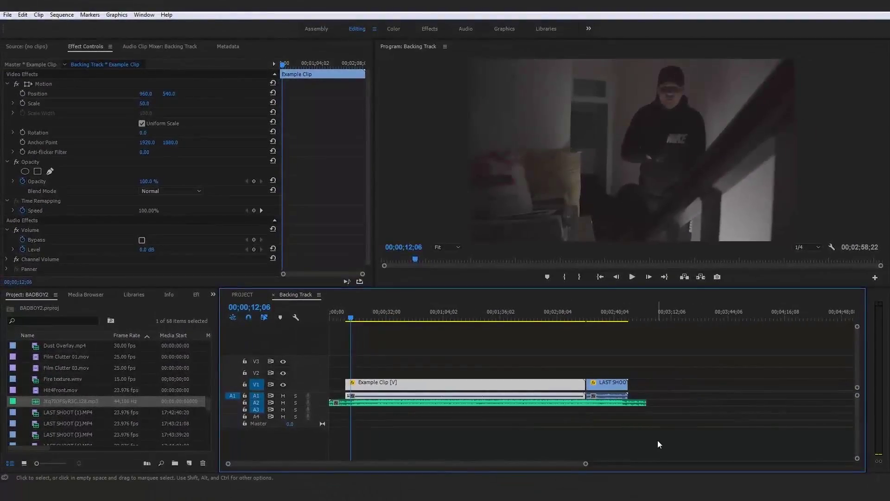
# Marquee-select Example Clip with the A2 backing audio and bring up their context menu
pyautogui.click(639, 407)
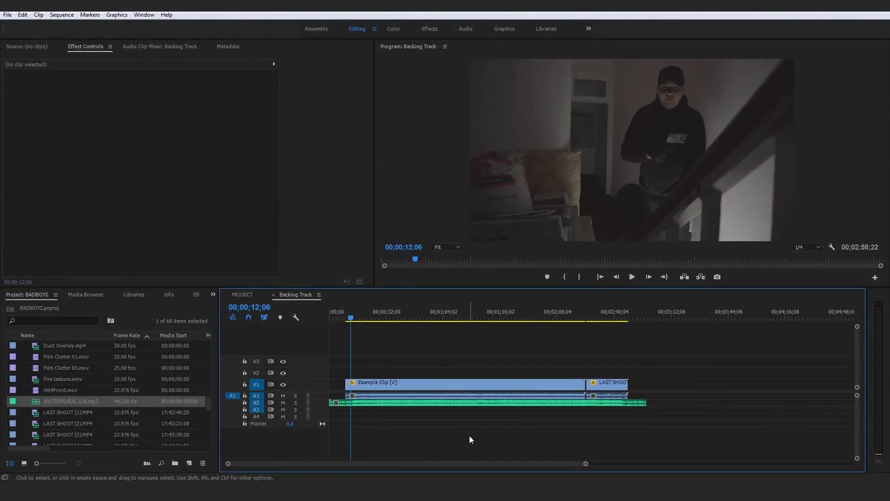
pyautogui.moveTo(469, 435); pyautogui.dragTo(430, 391)
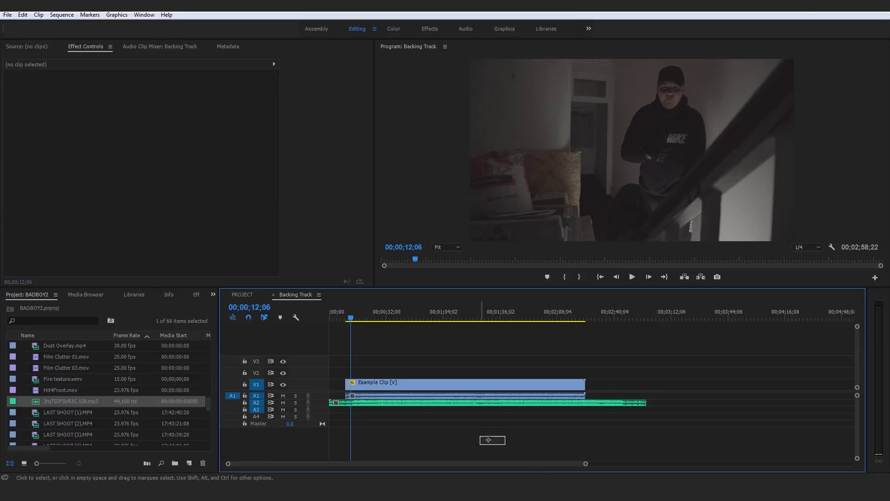
pyautogui.rightClick(438, 395)
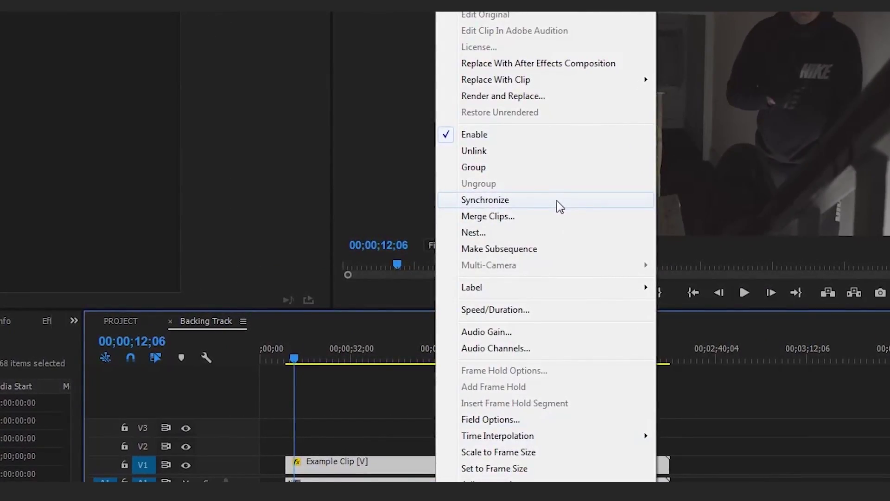
# Synchronize Example Clip to the backing track audio via the Synchronize Clips dialog
pyautogui.click(557, 201)
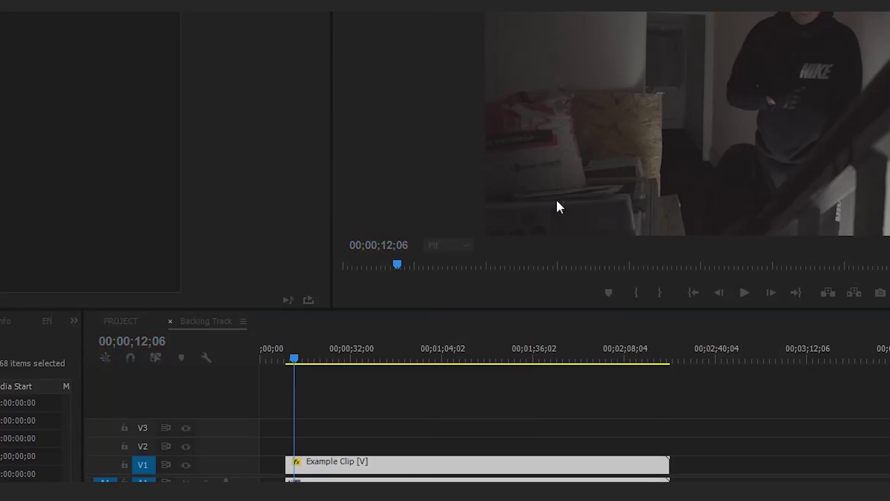
pyautogui.click(419, 311)
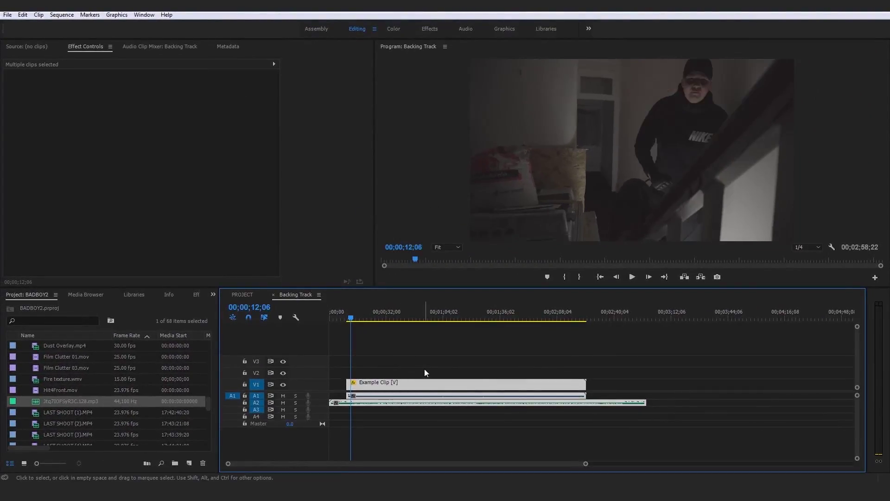
pyautogui.click(425, 373)
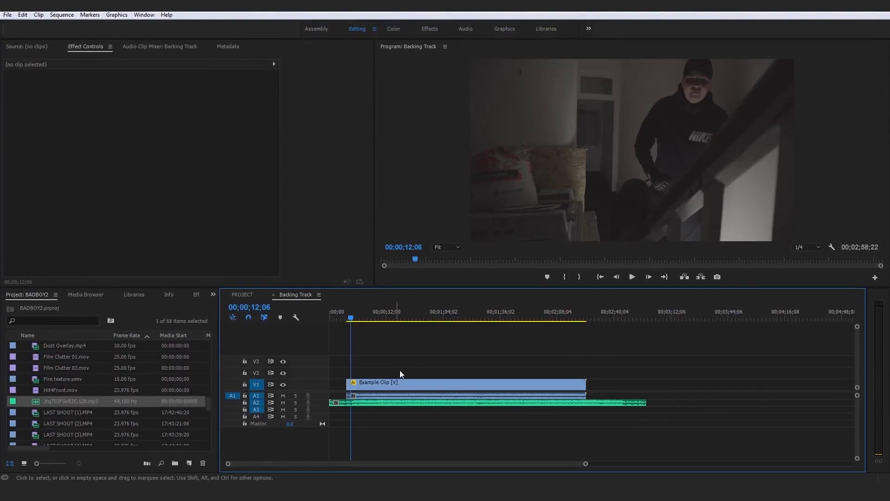
pyautogui.click(350, 319)
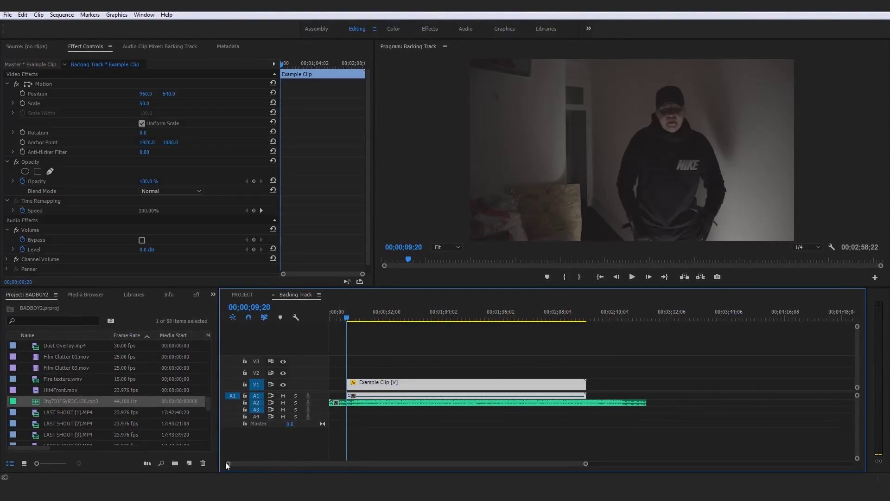
pyautogui.moveTo(227, 465); pyautogui.dragTo(289, 465)
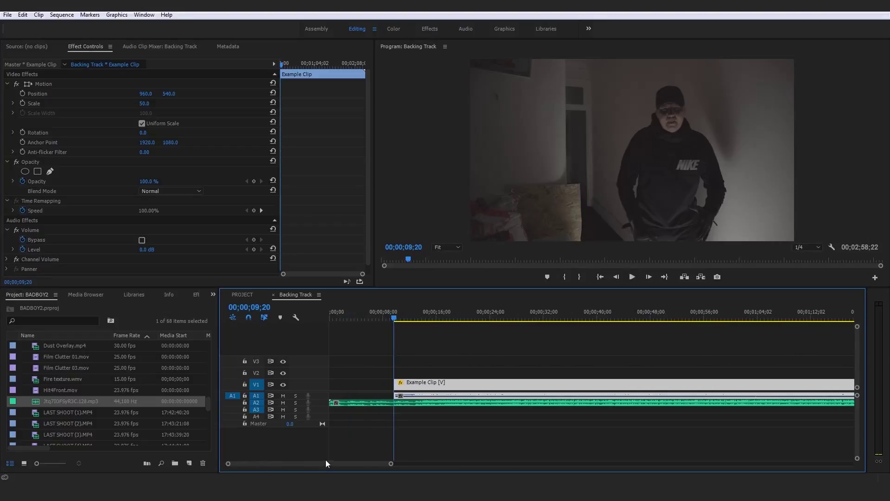
# Mute Example Clip's own audio on A1 and play the sequence to check the sync
pyautogui.click(418, 409)
pyautogui.click(425, 396)
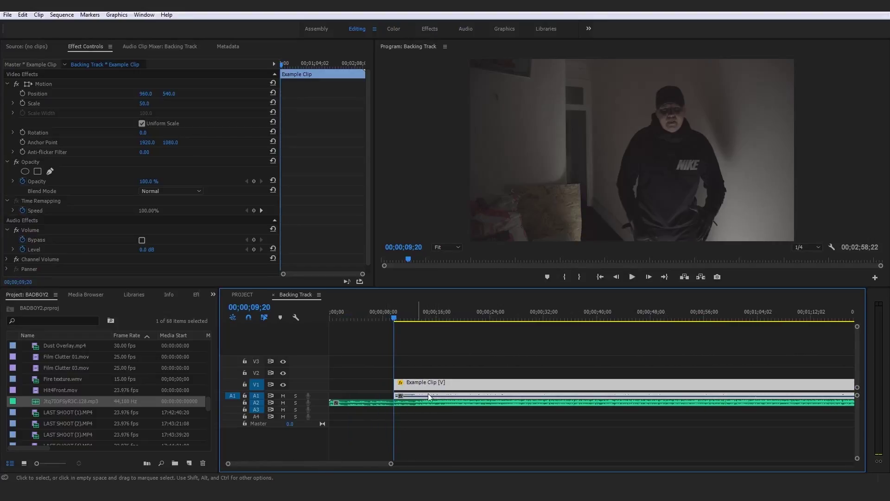
pyautogui.click(283, 396)
pyautogui.click(413, 416)
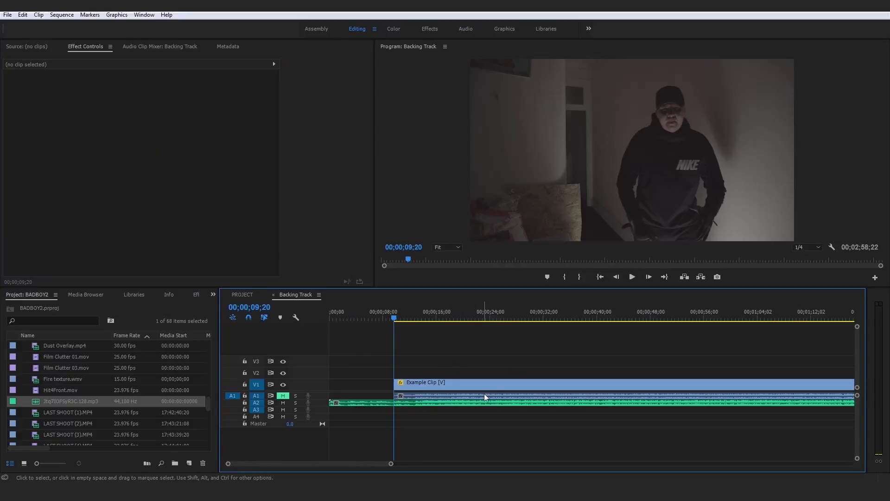
pyautogui.press('space')
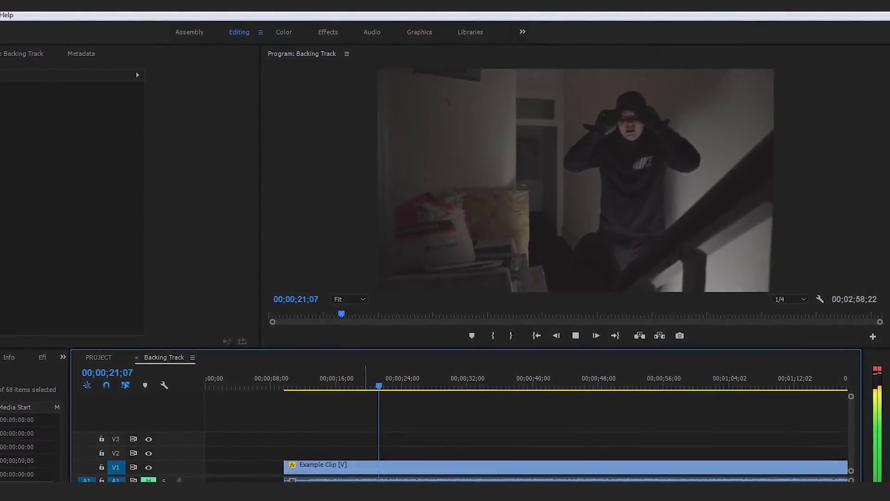
# Replay the sequence from before the clip, stop at 00;00;17;10, and open the clip context menu
pyautogui.press('space')
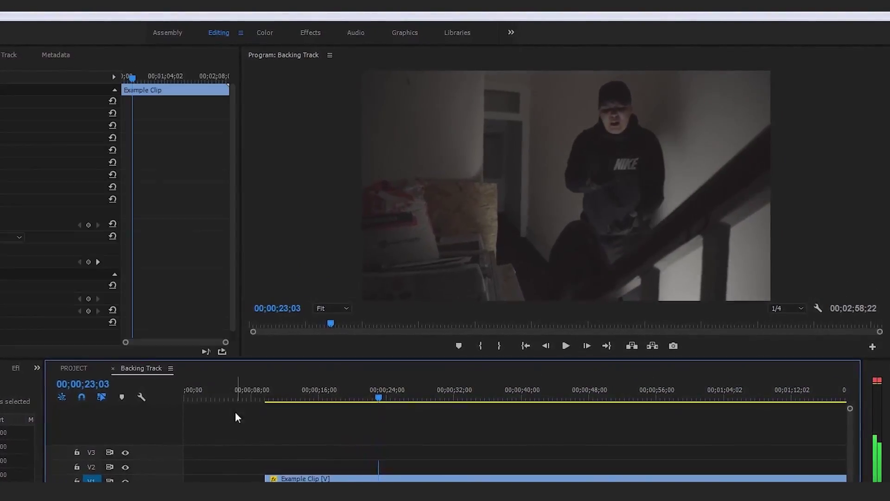
pyautogui.click(242, 399)
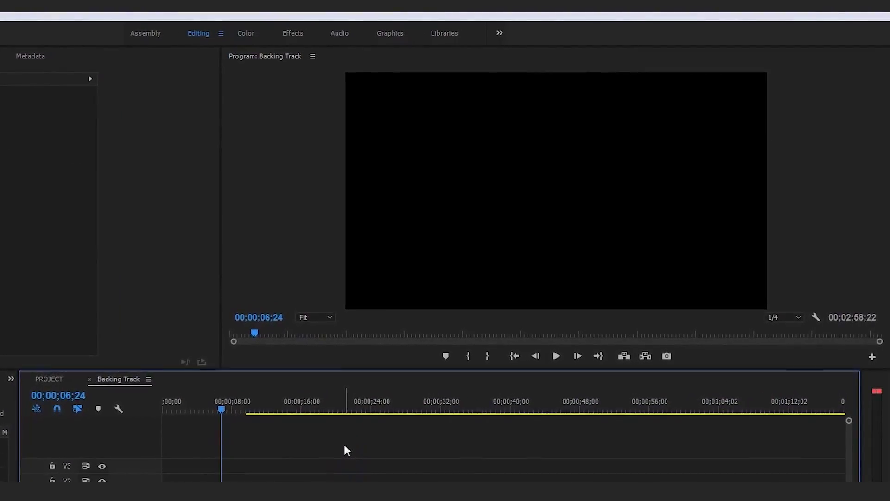
pyautogui.press('space')
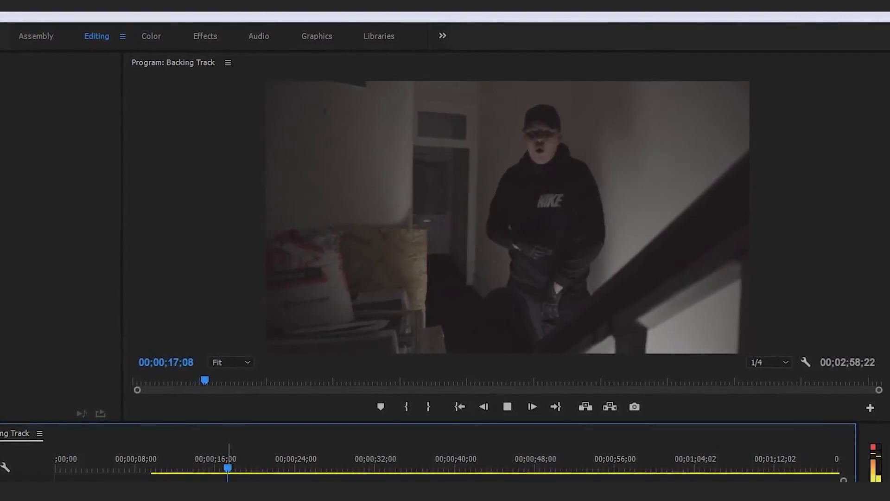
pyautogui.press('space')
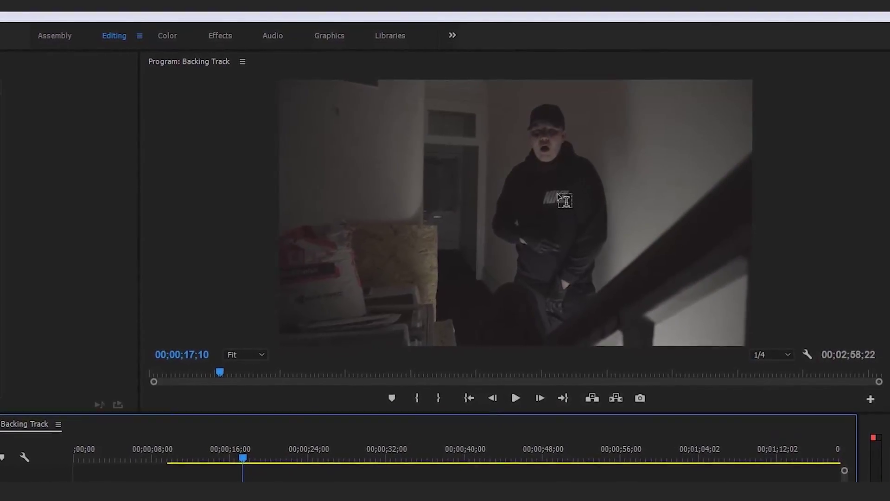
pyautogui.rightClick(441, 478)
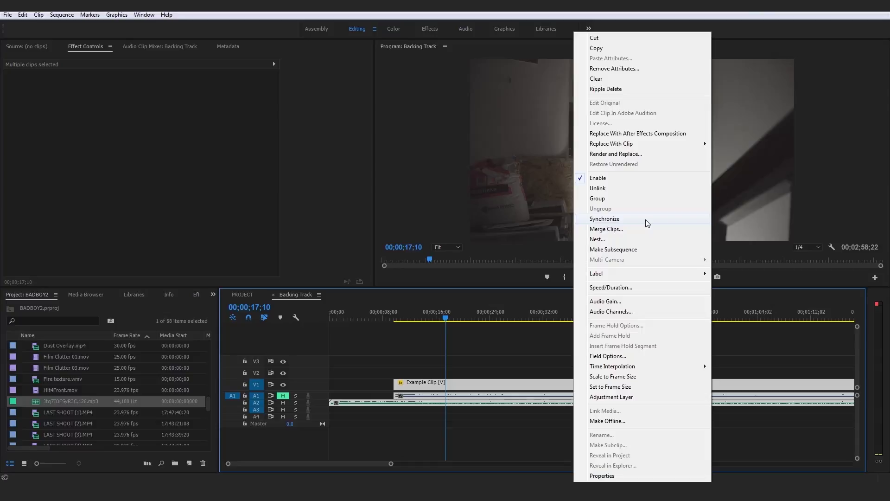
# Dismiss the clip context menu, deselect, then marquee-select the Backing Track clips again
pyautogui.click(501, 369)
pyautogui.click(483, 339)
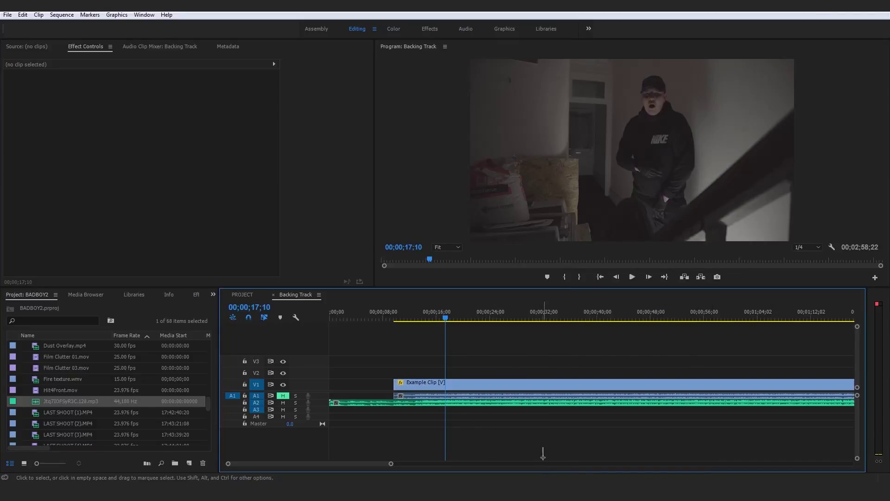
pyautogui.moveTo(543, 457); pyautogui.dragTo(571, 360)
# Deselect the timeline clips, leaving the C0175 sequence with its two gapped C0175.MP4 clips
pyautogui.click(534, 361)
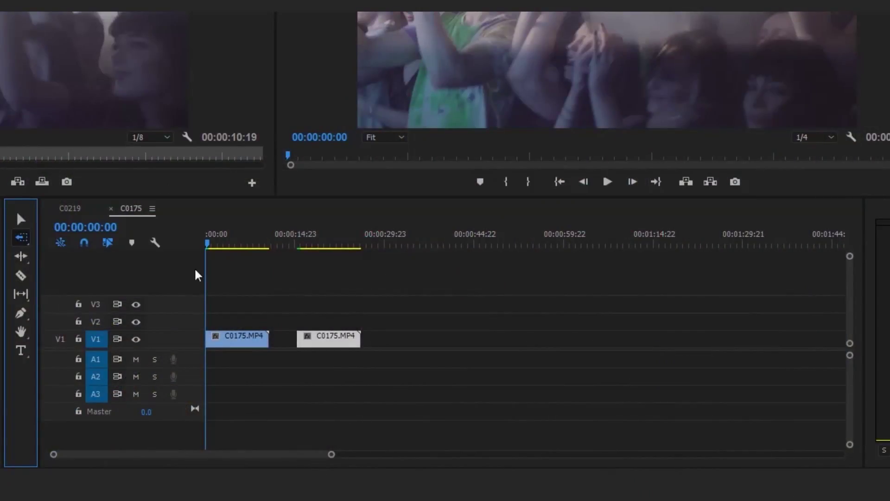
# Set a source out point, jump to the in point, then step the Transitions sequence to 00:00:29:13
pyautogui.press('o')
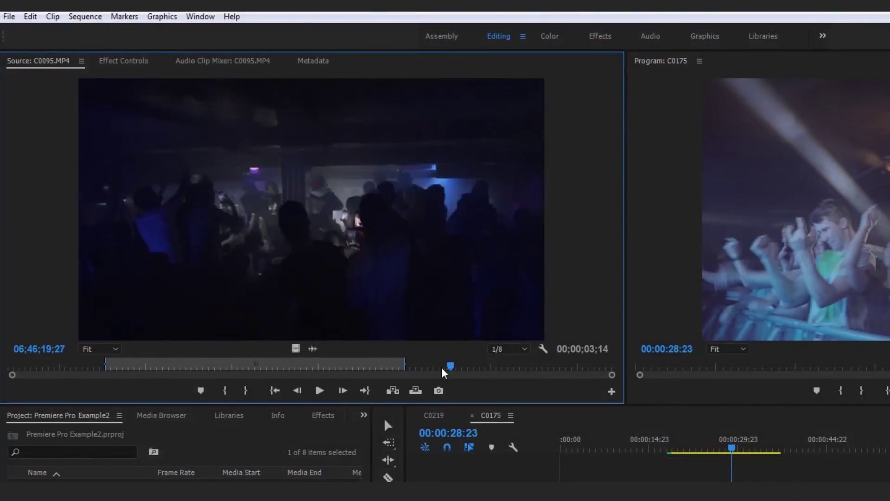
pyautogui.hotkey('shift', 'i')
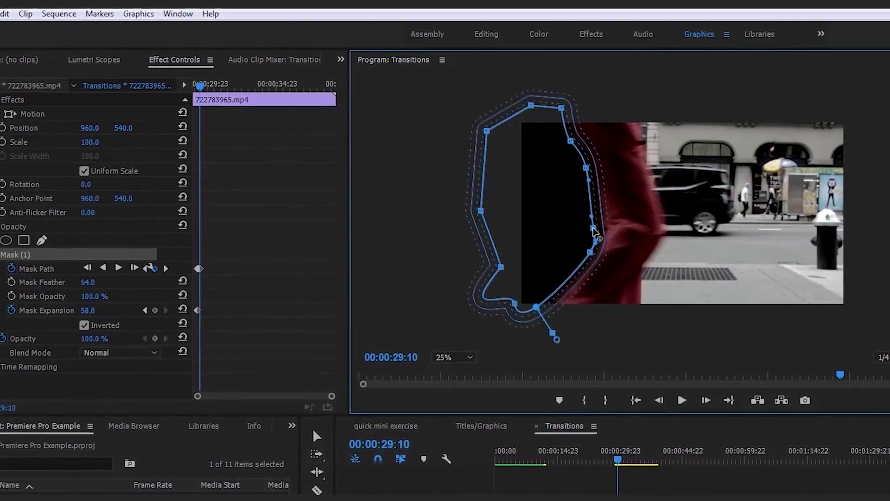
pyautogui.click(711, 392)
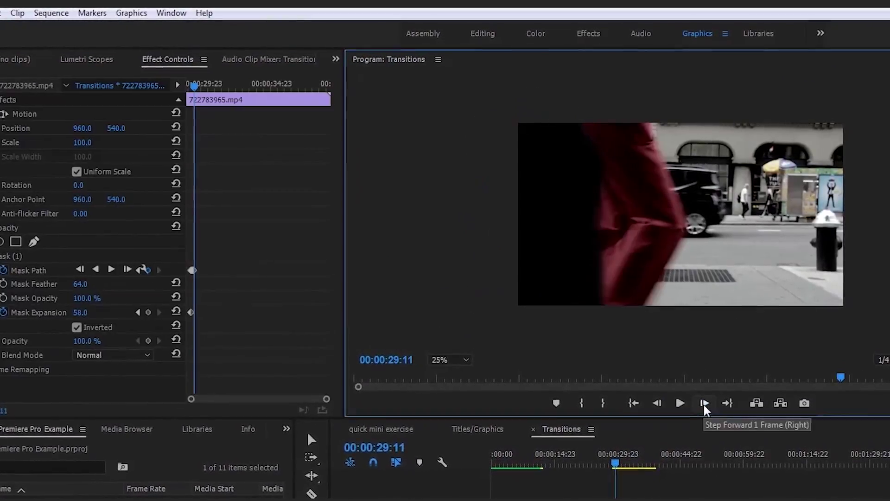
pyautogui.click(705, 403)
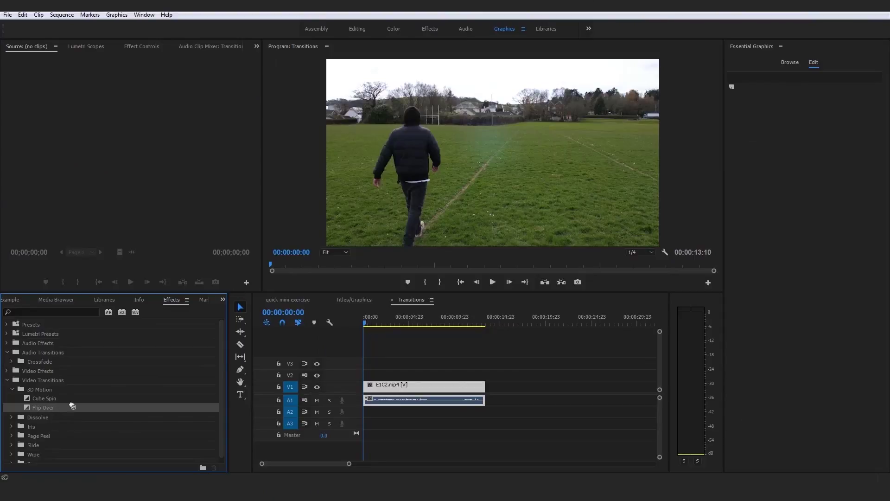
# Add Flip Over to E1C2's start, then warm E3C1 and apply the Fuji ETERNA 250D Fuji 3510 LUT
pyautogui.moveTo(71, 405); pyautogui.dragTo(369, 386)
pyautogui.press('space')
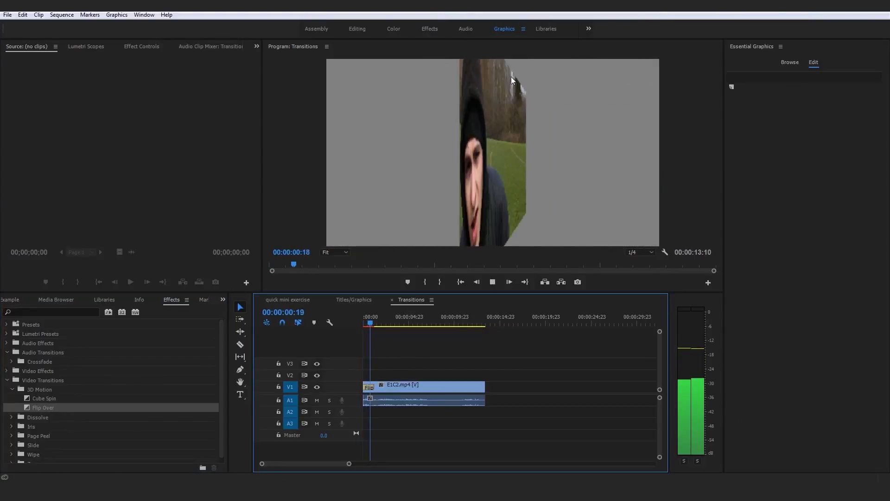
pyautogui.press('space')
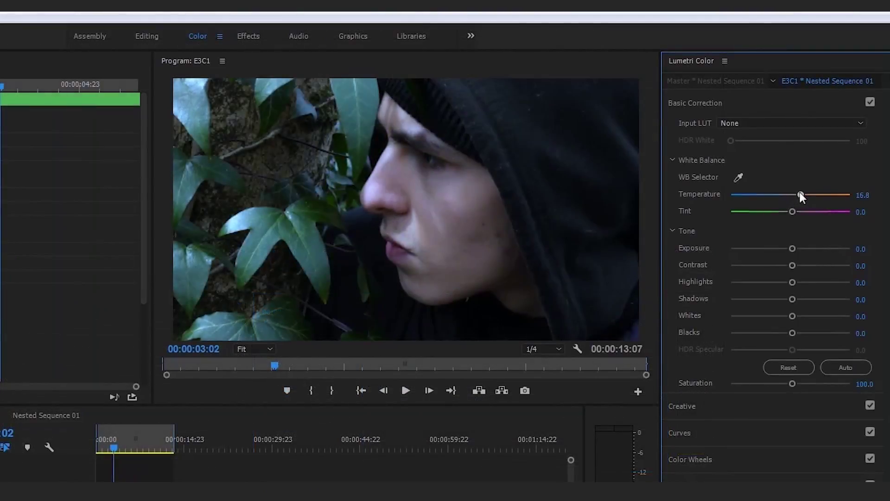
pyautogui.moveTo(800, 192); pyautogui.dragTo(828, 196)
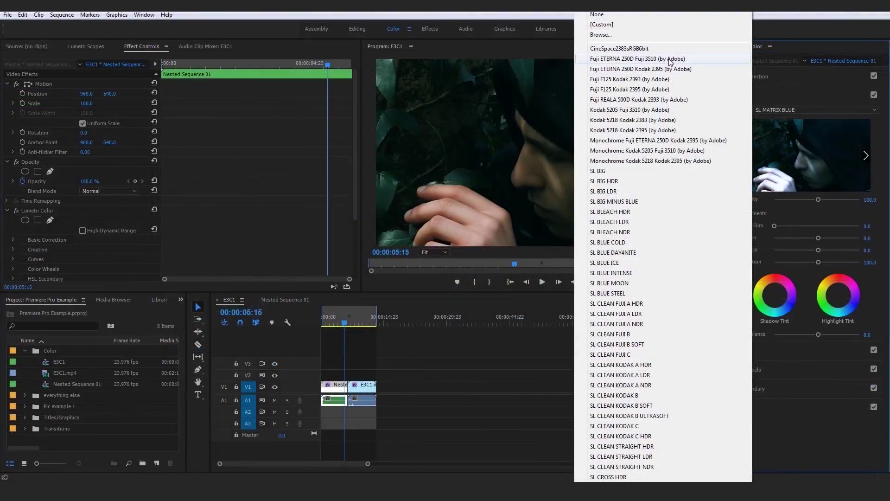
pyautogui.click(670, 62)
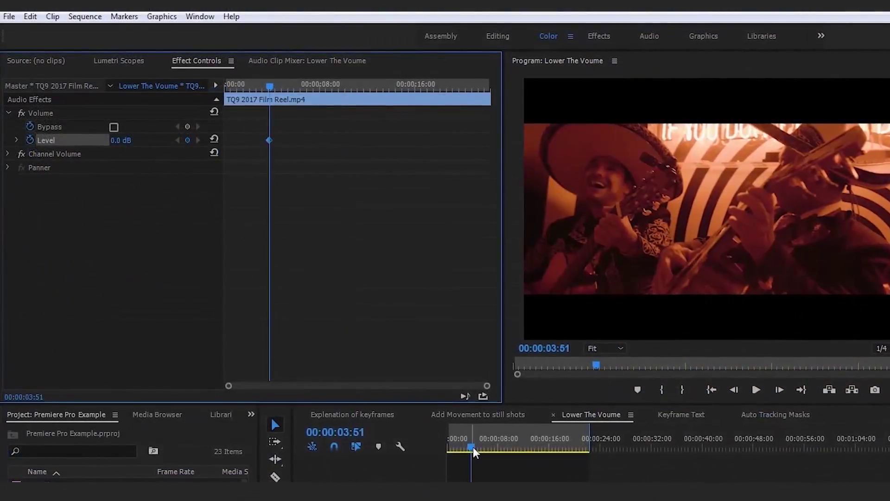
# Scrub the sequence, then enable Use Maximum Render Quality for the H.264 export
pyautogui.moveTo(473, 447); pyautogui.dragTo(463, 432)
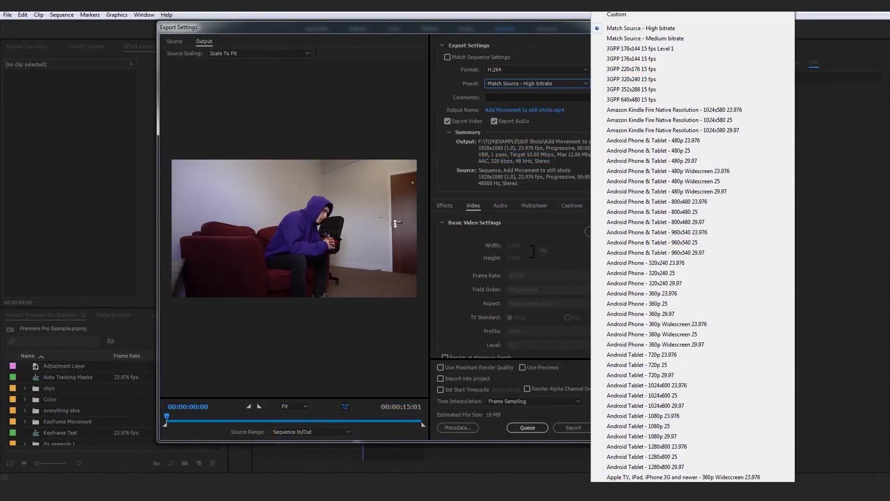
pyautogui.scroll(-9, 693, 246)
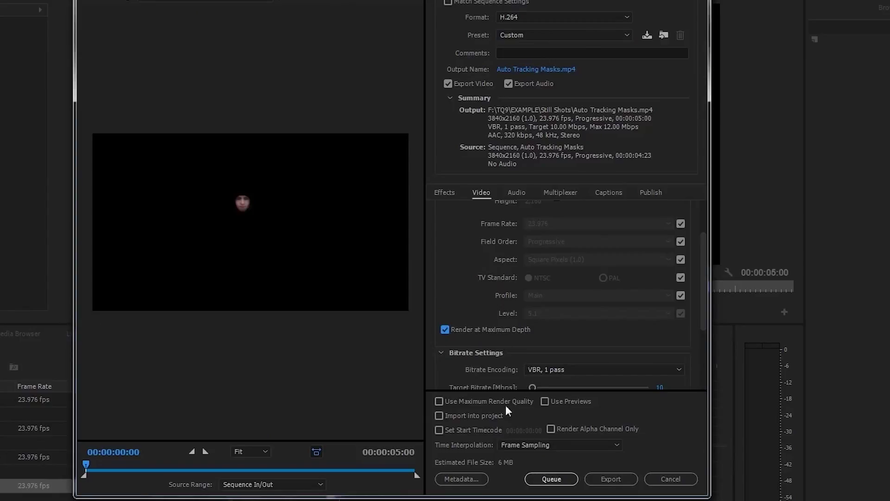
pyautogui.click(479, 401)
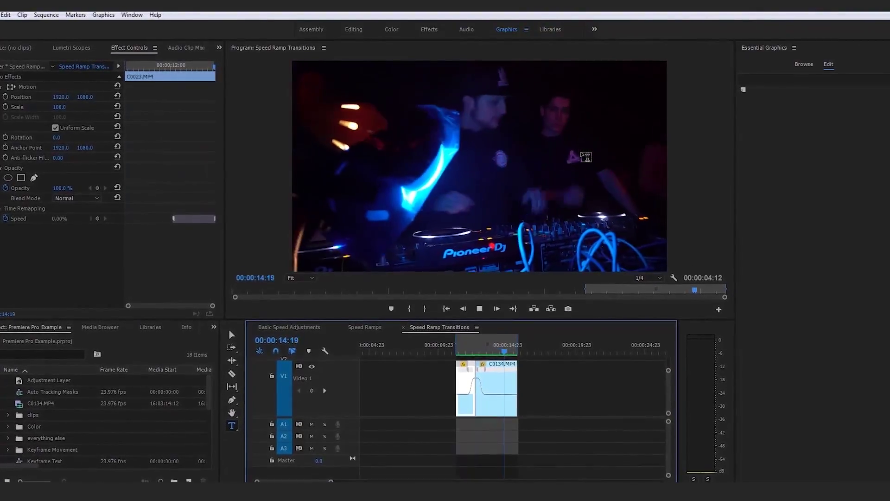
# Move the playhead back and set the Mirror effect's Reflection Angle to about 91°
pyautogui.click(457, 347)
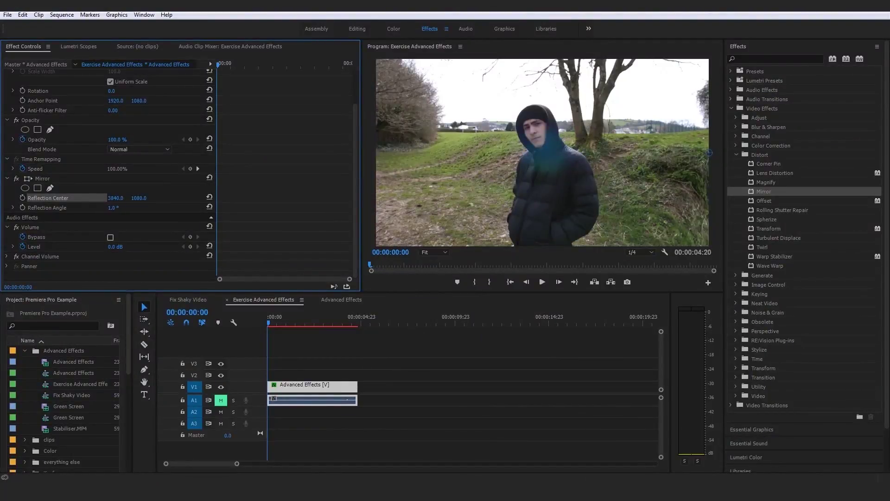
pyautogui.moveTo(114, 207); pyautogui.dragTo(121, 208)
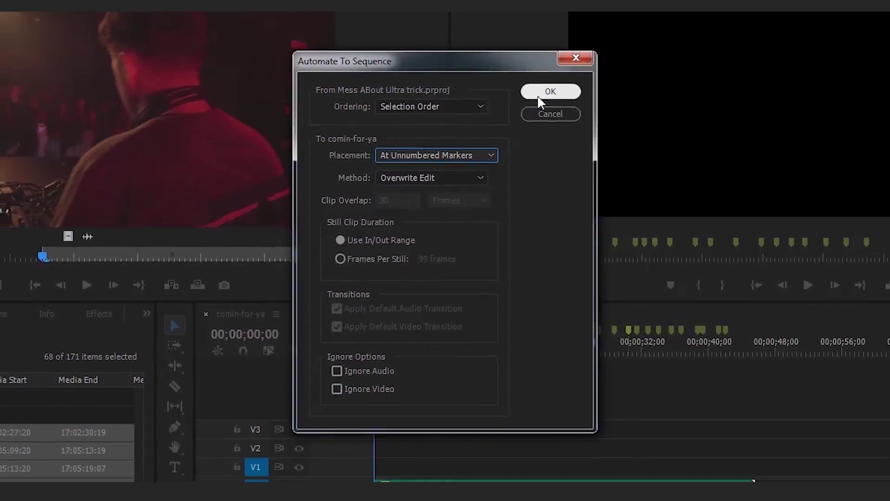
# Confirm Automate To Sequence, then apply Warp Stabilizer to the Stabiliser.MP4 clip on V1
pyautogui.click(540, 94)
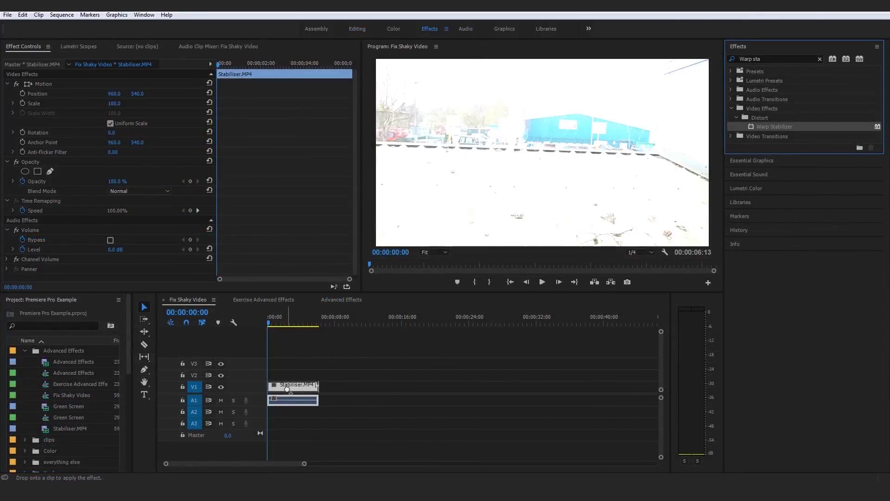
pyautogui.moveTo(287, 389); pyautogui.dragTo(287, 389)
pyautogui.click(448, 398)
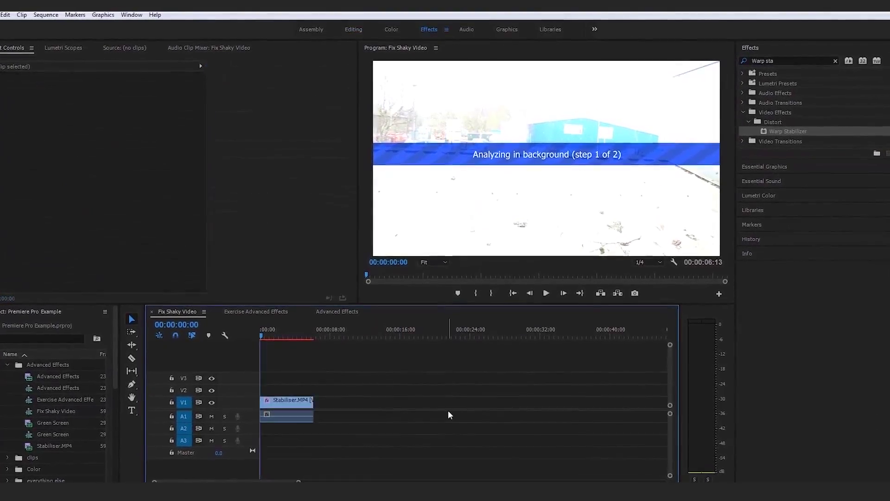
pyautogui.click(286, 418)
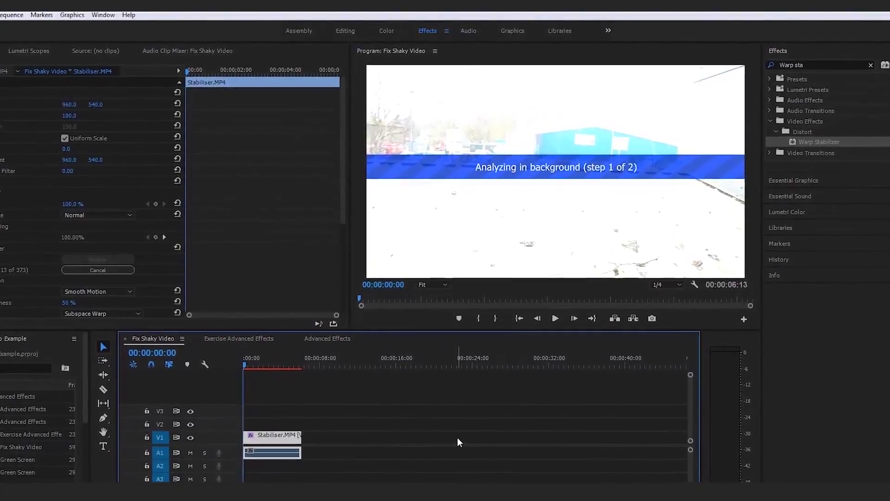